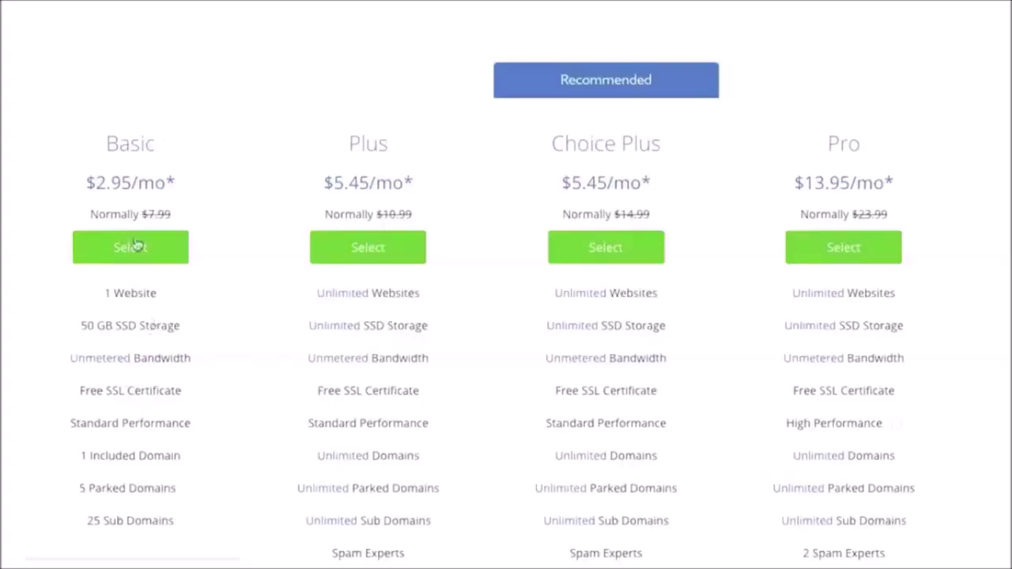
# Compare the features of the hosting plans and select the Basic plan at $2.95/mo
pyautogui.scroll(-2, 135, 249)
pyautogui.scroll(-1, 135, 247)
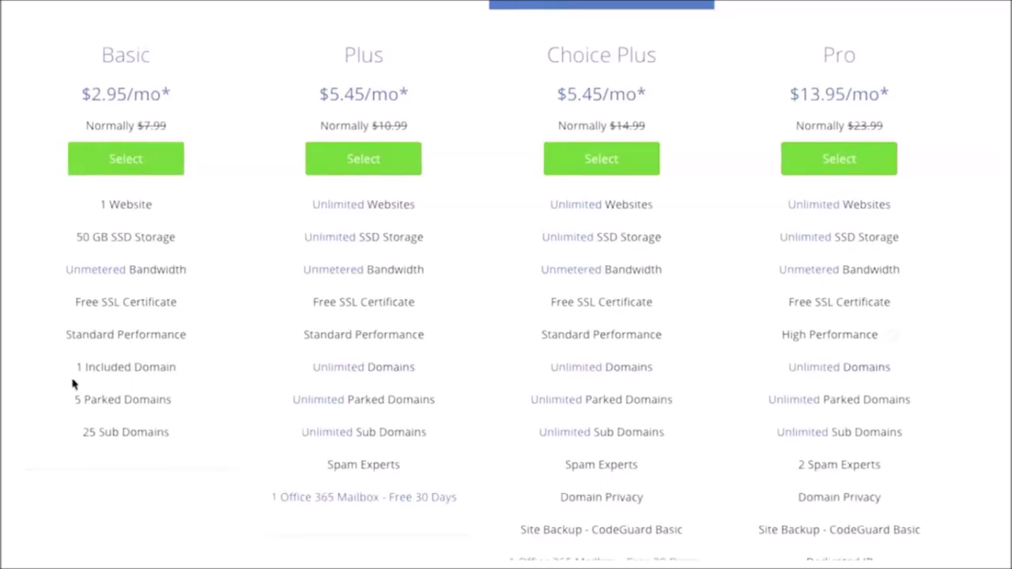
pyautogui.click(131, 164)
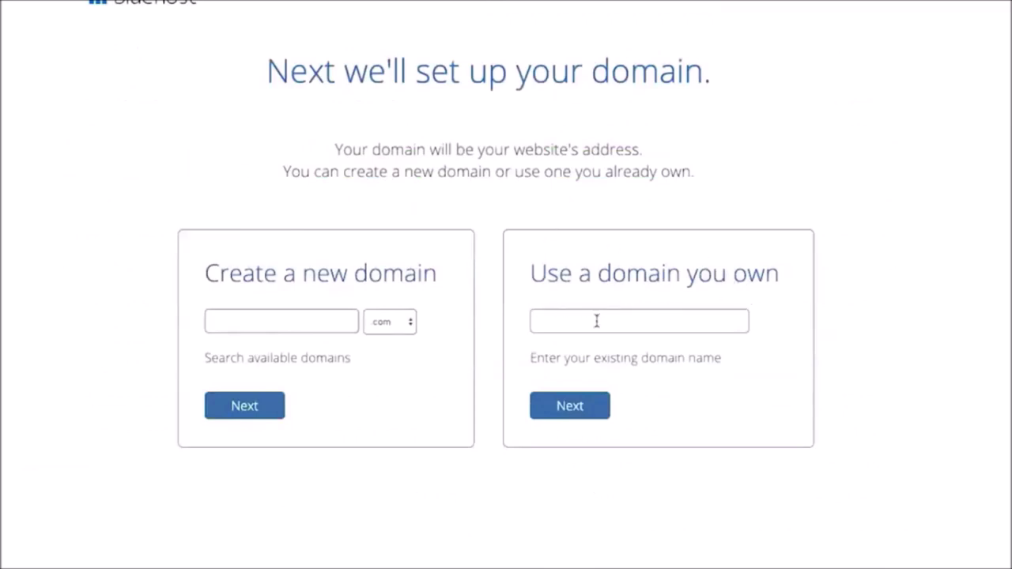
# Enter the consulting business's name as a new domain with the .com extension and submit it
pyautogui.click(242, 322)
pyautogui.write('wesmcdowellconsulting')
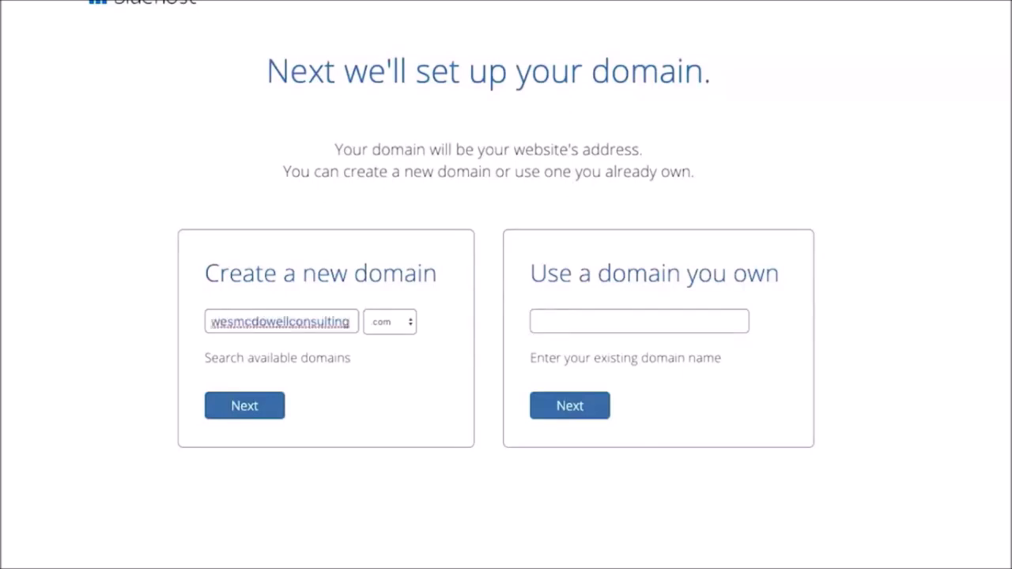
pyautogui.click(410, 325)
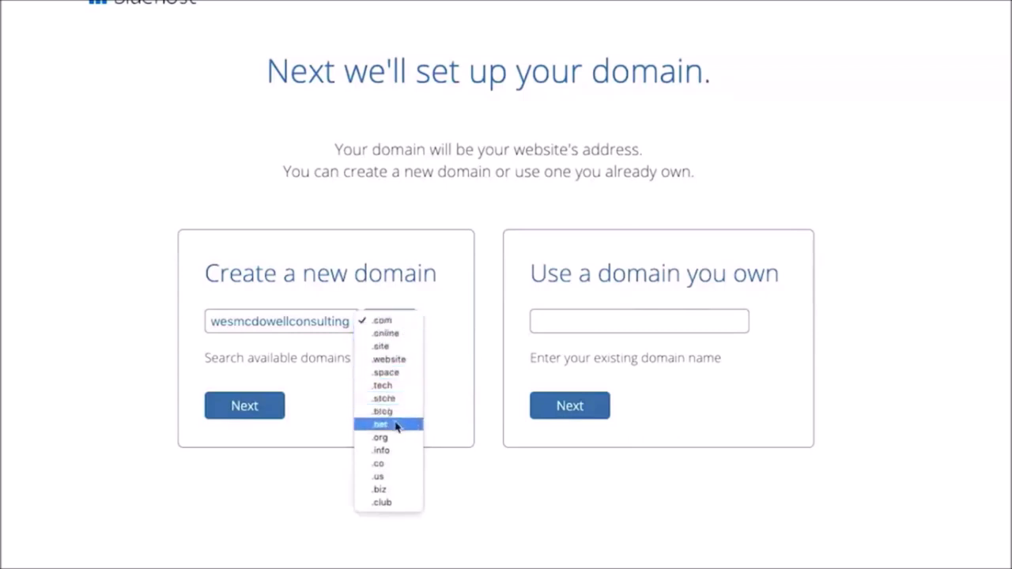
pyautogui.click(453, 391)
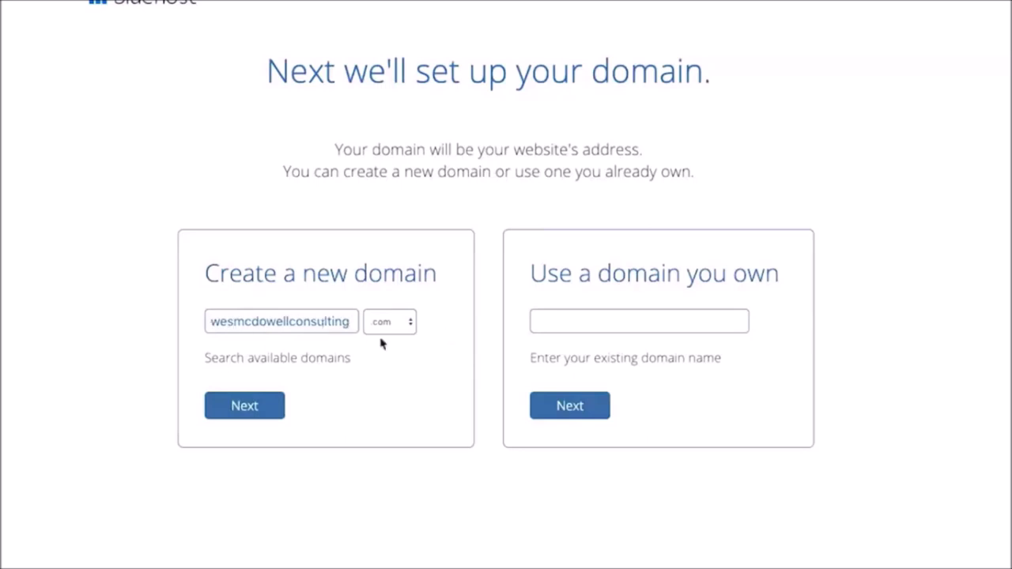
pyautogui.click(247, 407)
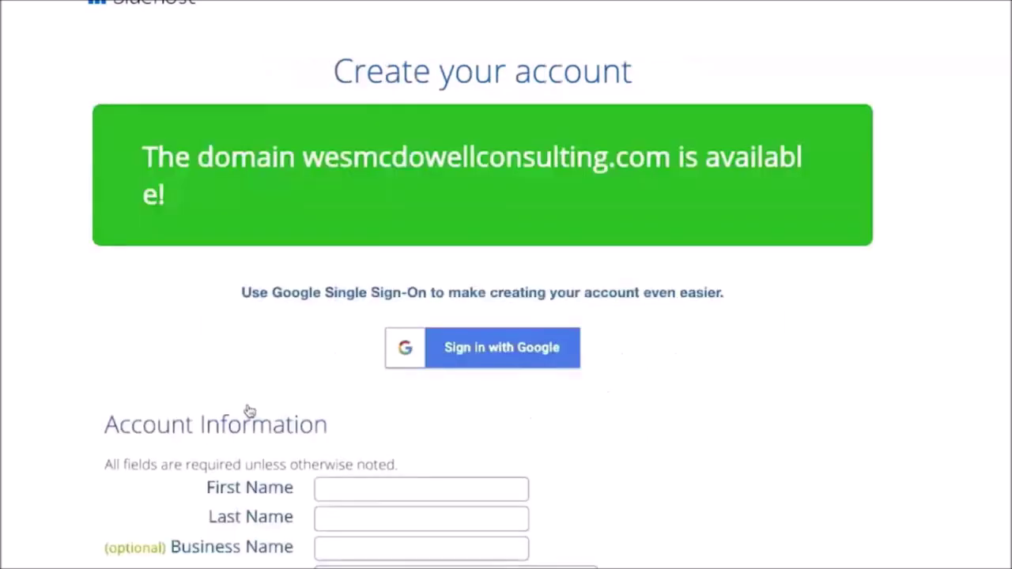
# Fill in the account holder's contact details and keep the Basic 36 Month Price - $2.95/mo. account plan
pyautogui.scroll(-3, 248, 410)
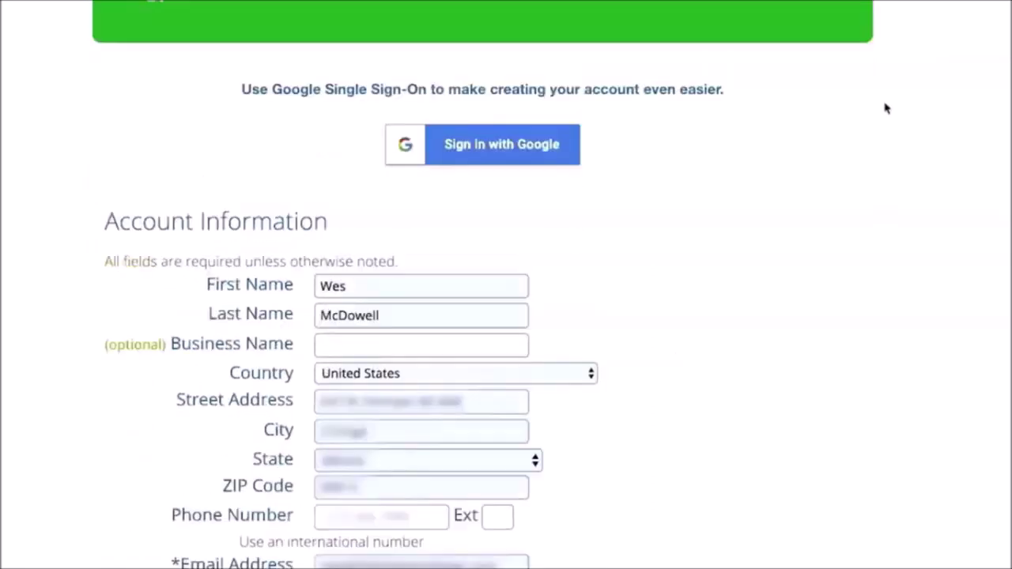
pyautogui.scroll(-5, 883, 105)
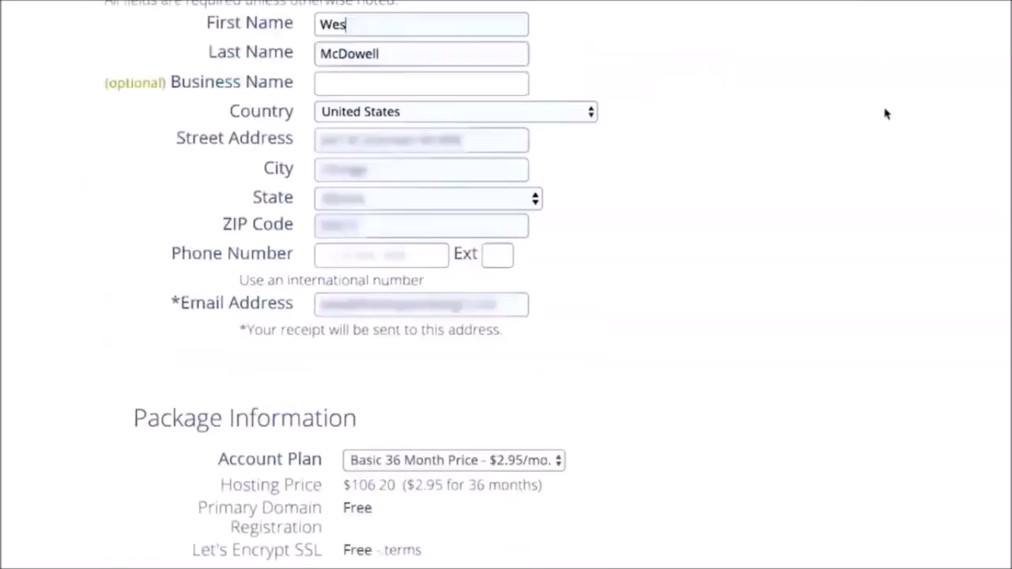
pyautogui.scroll(-1, 885, 114)
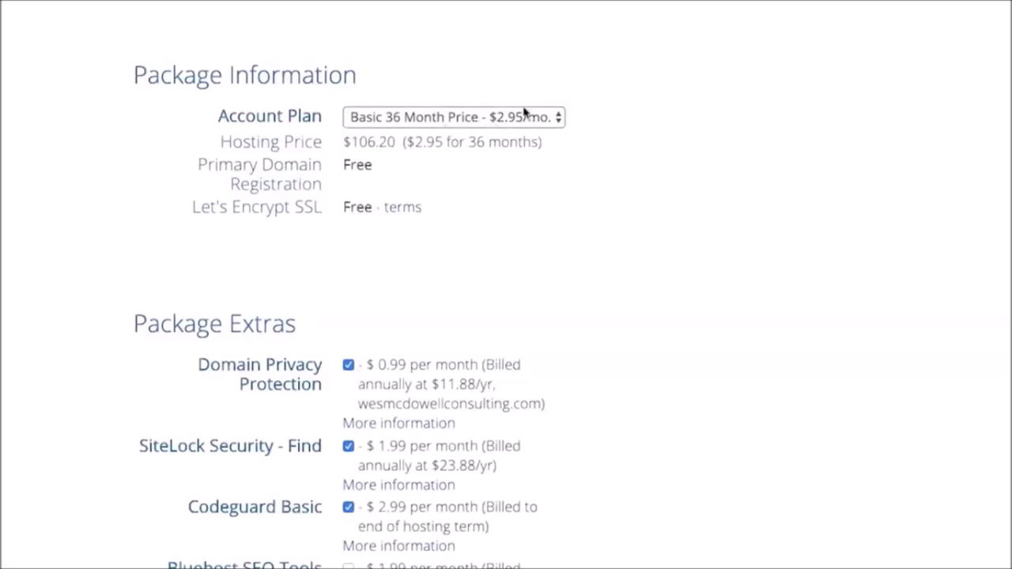
pyautogui.click(558, 120)
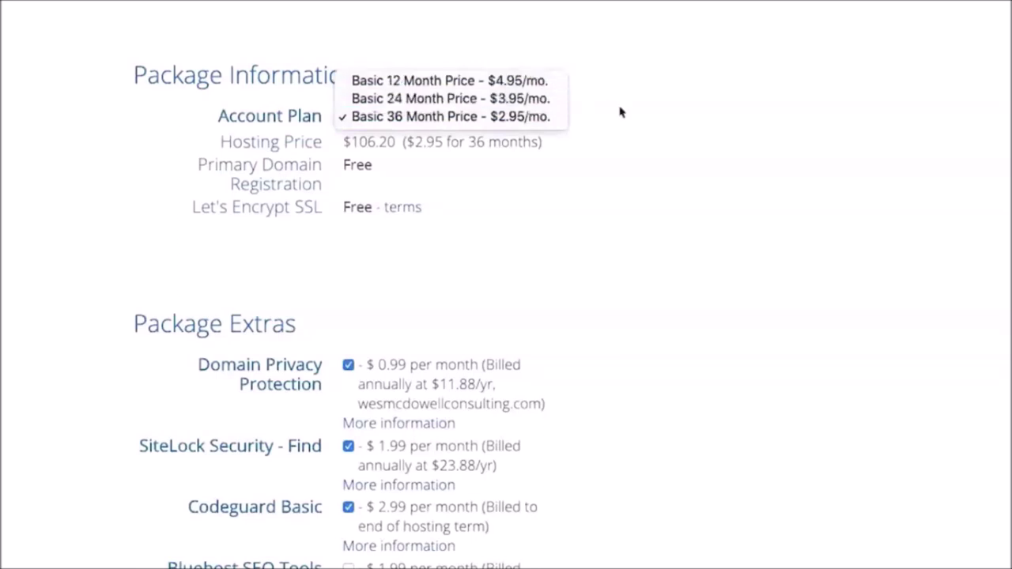
pyautogui.click(633, 114)
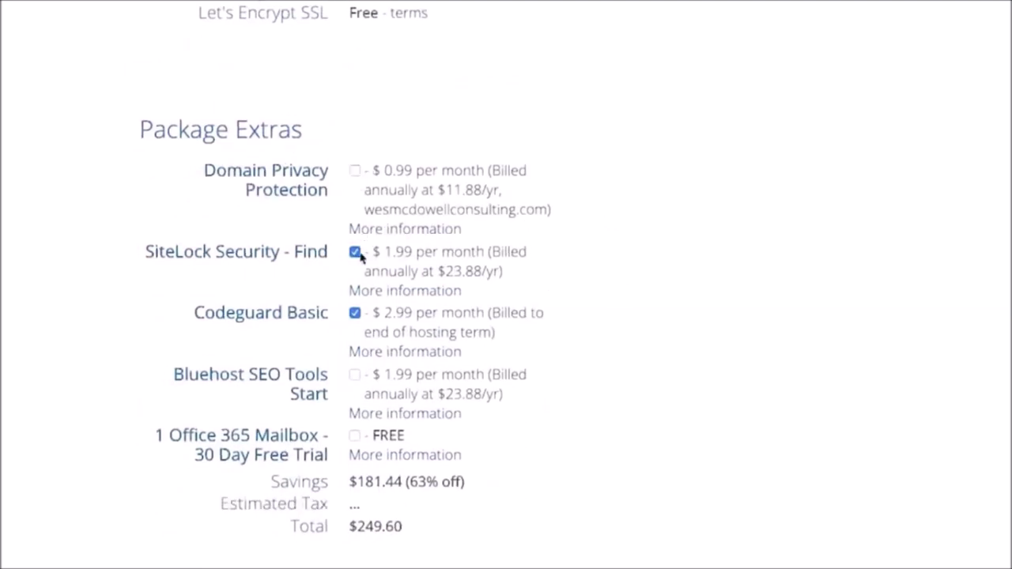
# Remove the Domain Privacy Protection, SiteLock Security and Codeguard Basic extras and claim the special sign-up offer of $2.65/mo
pyautogui.click(586, 424)
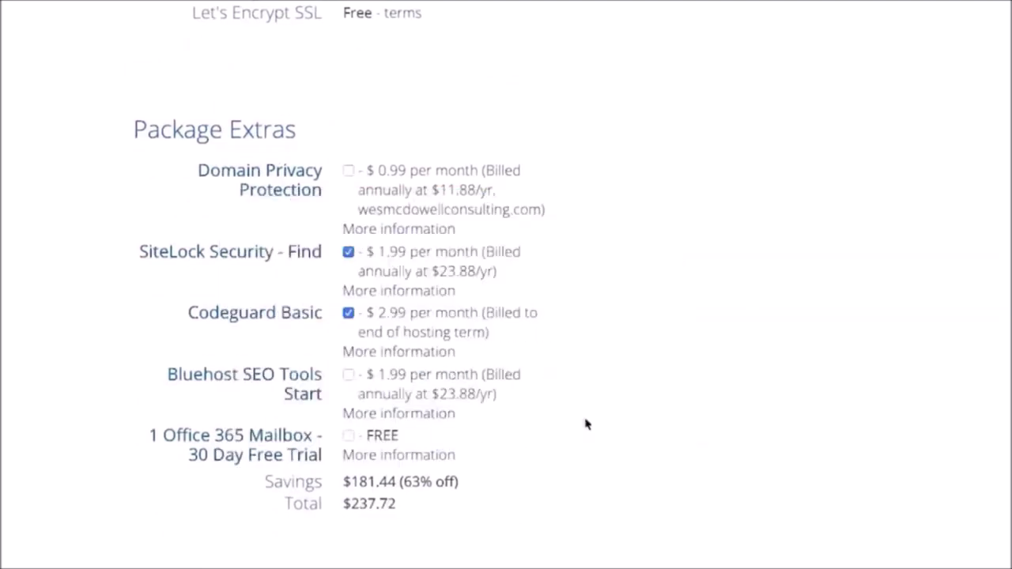
pyautogui.click(349, 252)
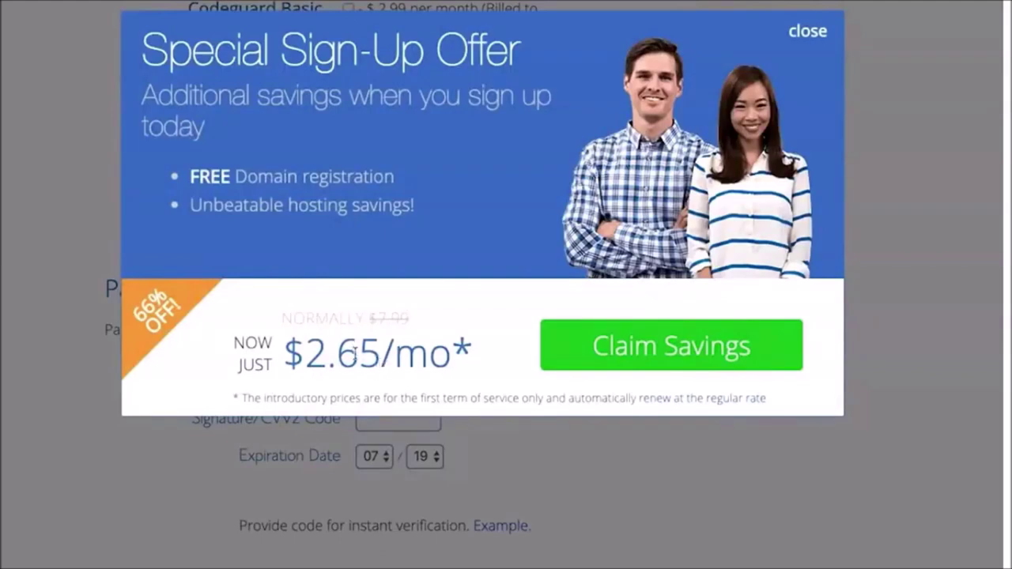
pyautogui.click(690, 349)
pyautogui.scroll(-3, 723, 287)
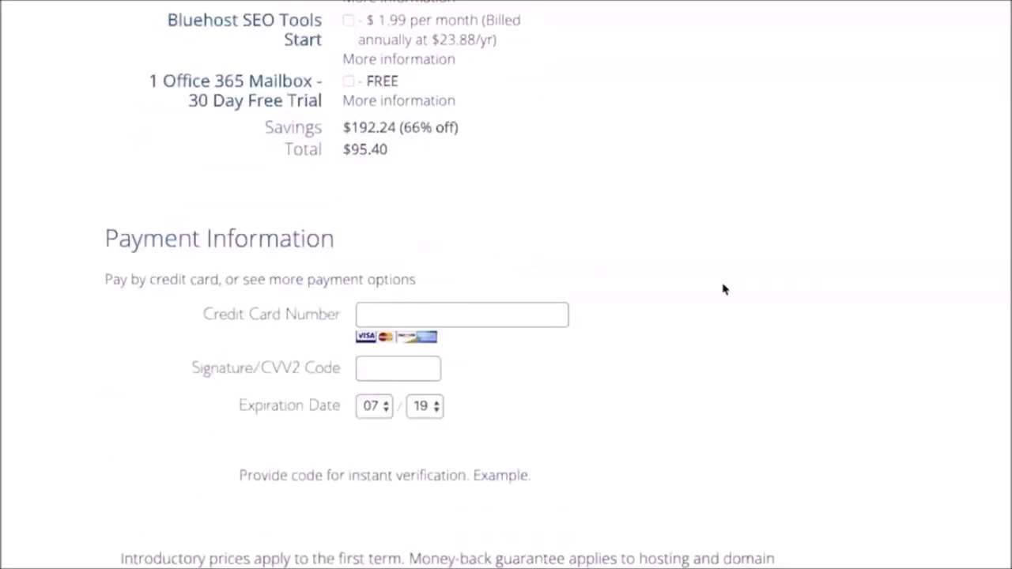
# Enter and retype the new account password, agree to the Privacy Policy and Terms of Service, and create the account
pyautogui.click(406, 255)
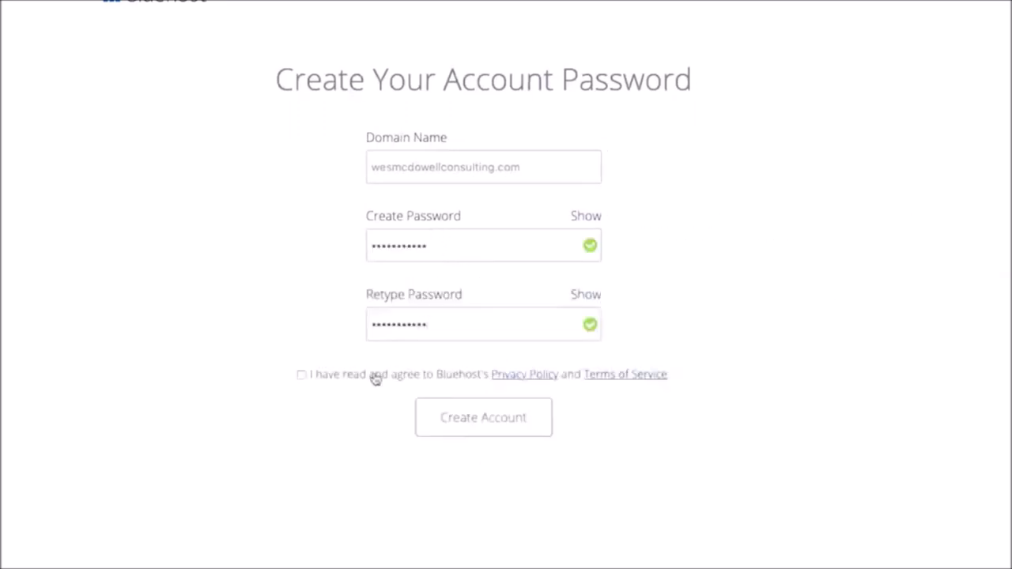
pyautogui.click(303, 378)
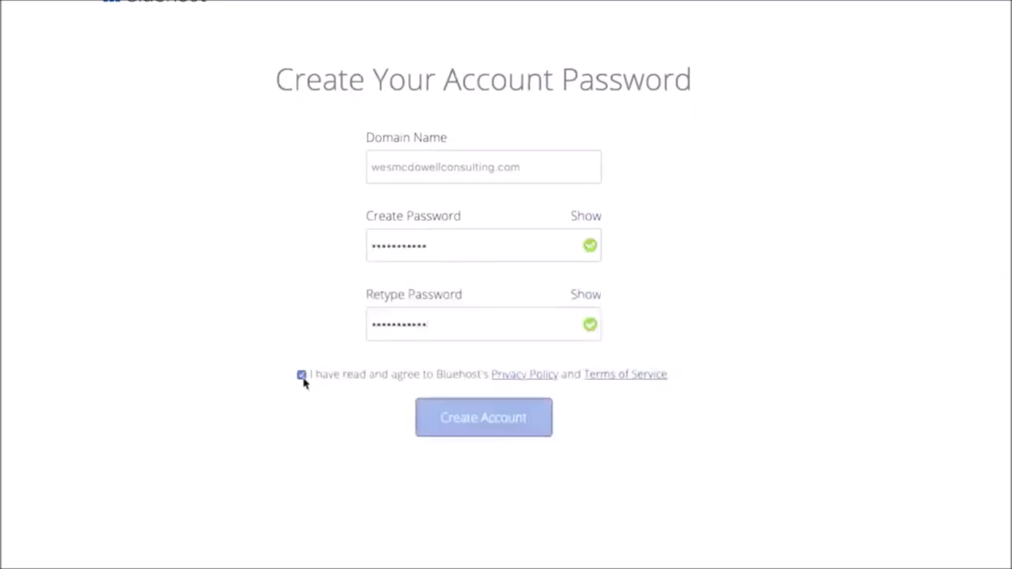
pyautogui.click(499, 423)
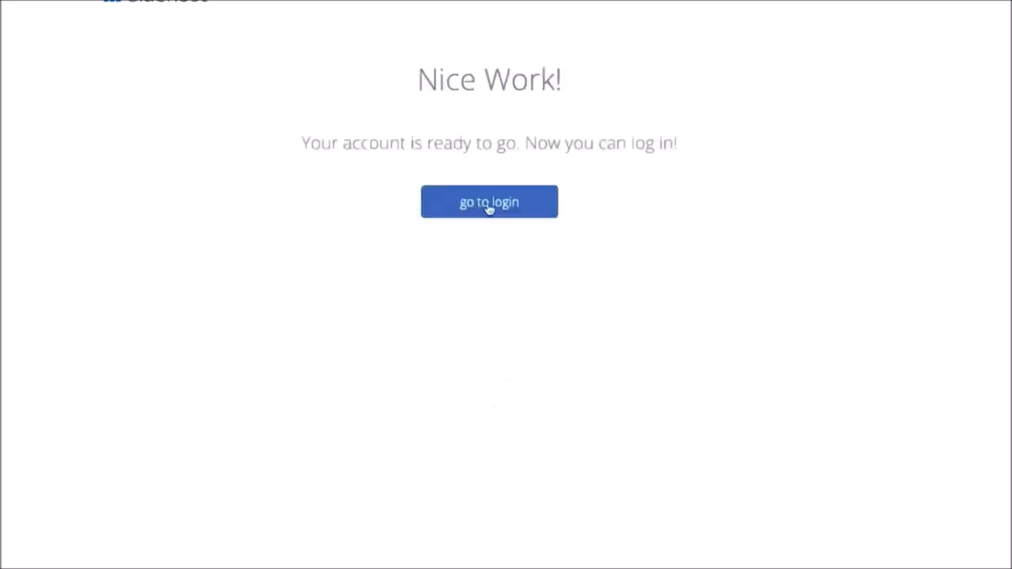
# Go to the hosting login, fill in the saved account password for the new domain and log in
pyautogui.click(489, 203)
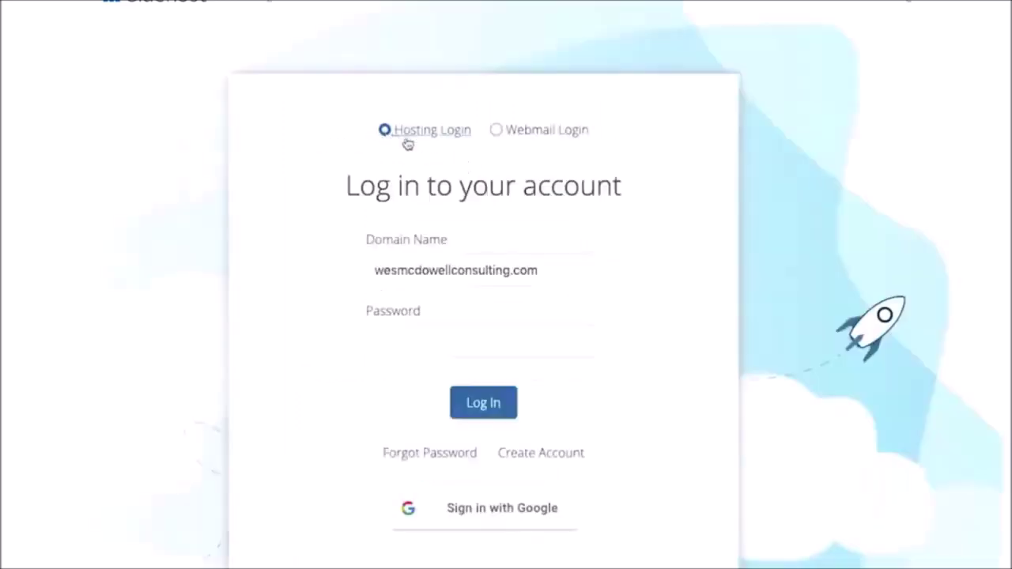
pyautogui.click(423, 346)
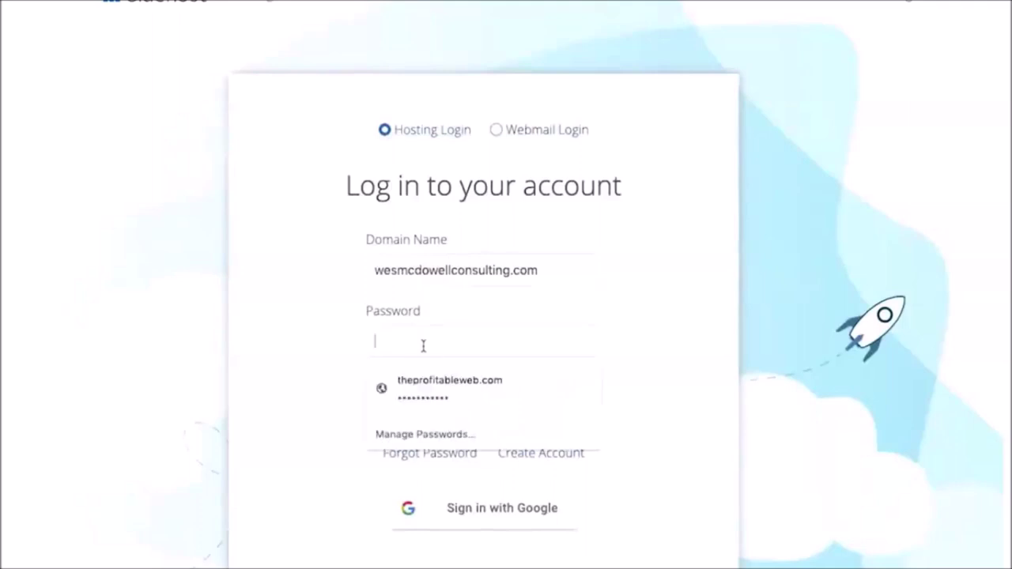
pyautogui.click(449, 387)
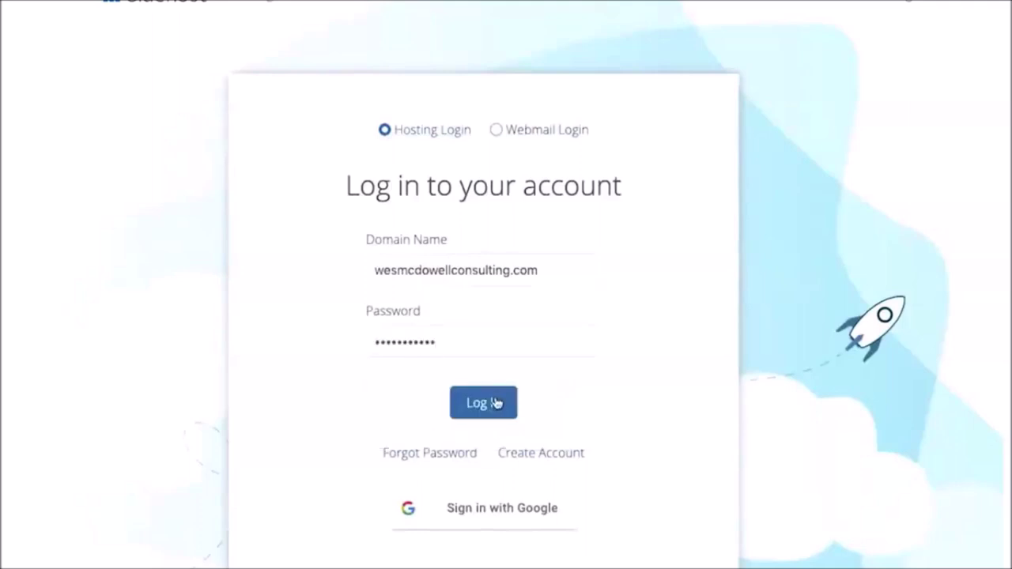
pyautogui.click(496, 404)
# Enter the consulting business's name as the site name in the website setup form
pyautogui.click(484, 227)
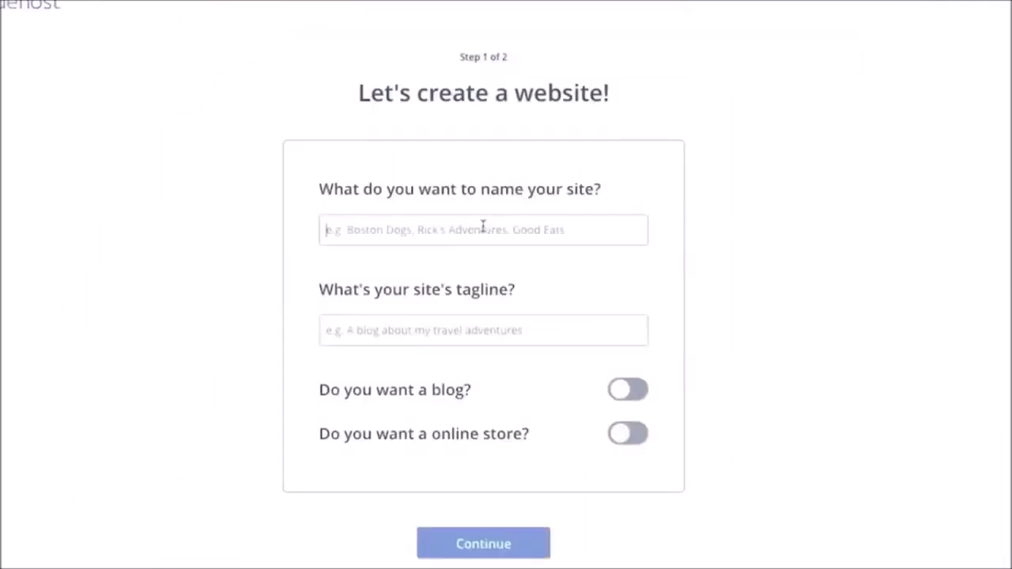
pyautogui.write('Wes M')
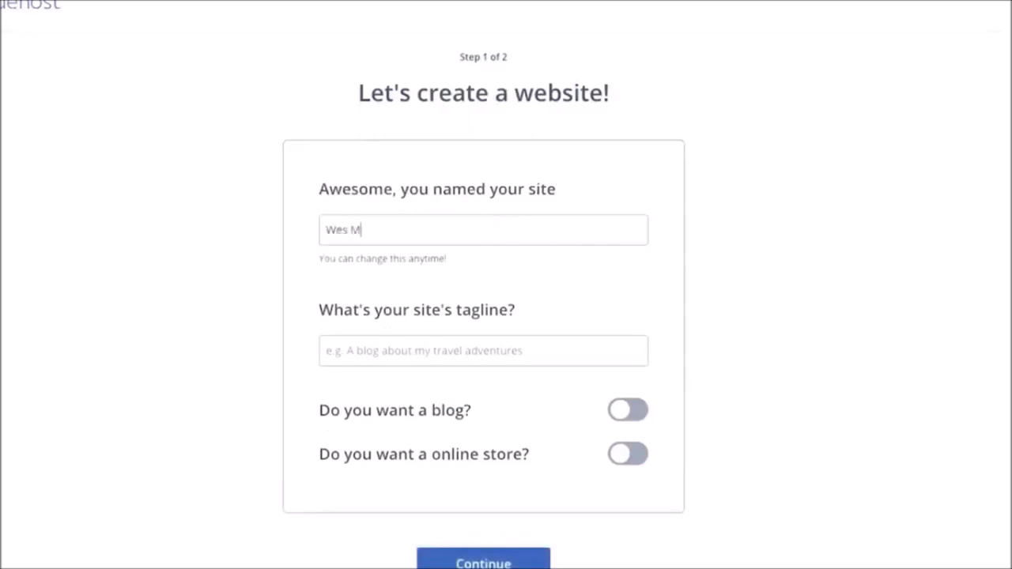
pyautogui.write('cDowell Consulting')
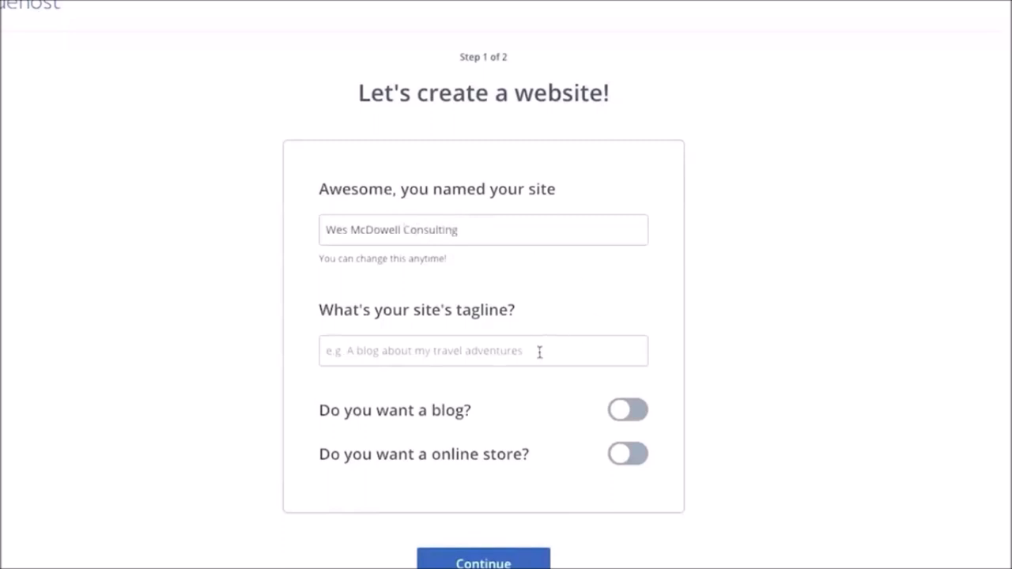
pyautogui.click(637, 412)
pyautogui.scroll(-1, 635, 470)
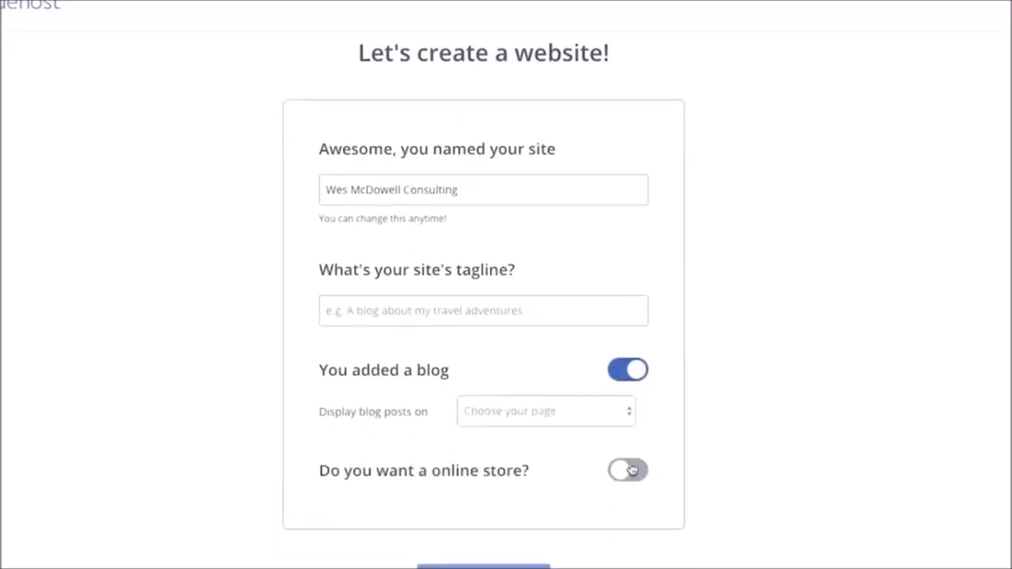
pyautogui.click(624, 370)
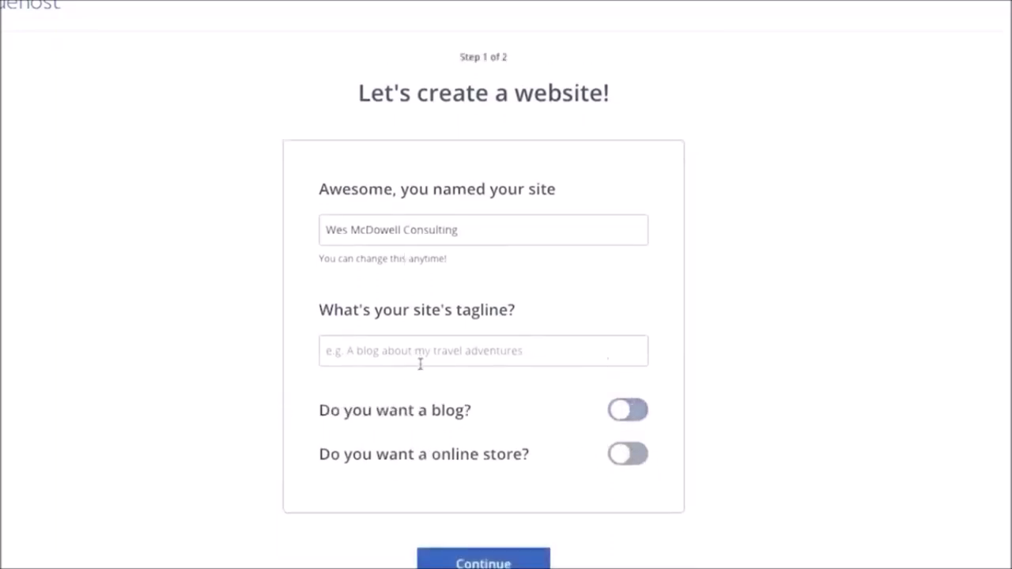
# Choose promoting a business, skills or organization as the online goal, set website-creation comfort to the lowest level, and continue to theme selection
pyautogui.click(485, 563)
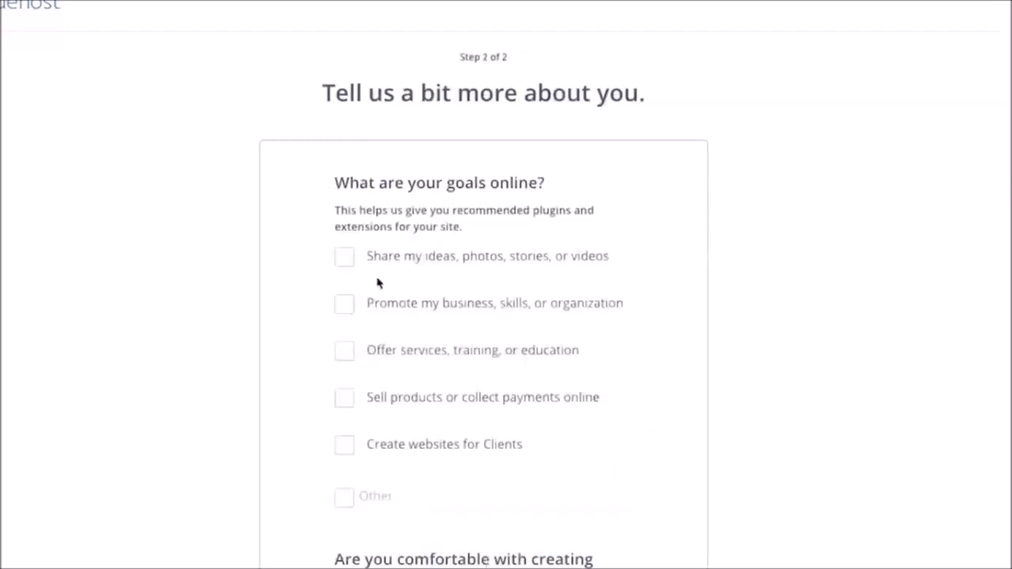
pyautogui.click(346, 310)
pyautogui.scroll(-3, 706, 328)
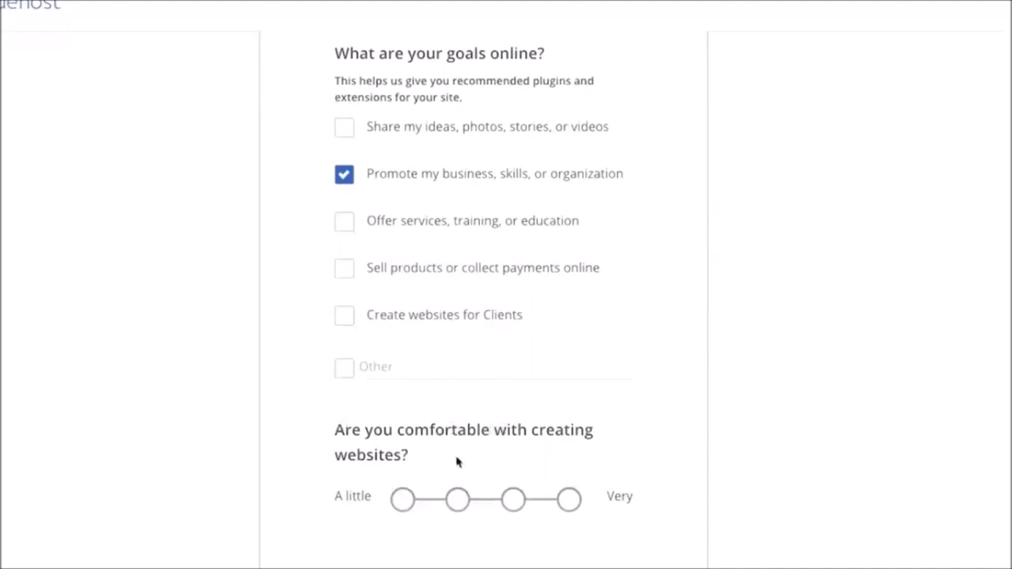
pyautogui.click(402, 500)
pyautogui.scroll(-1, 497, 416)
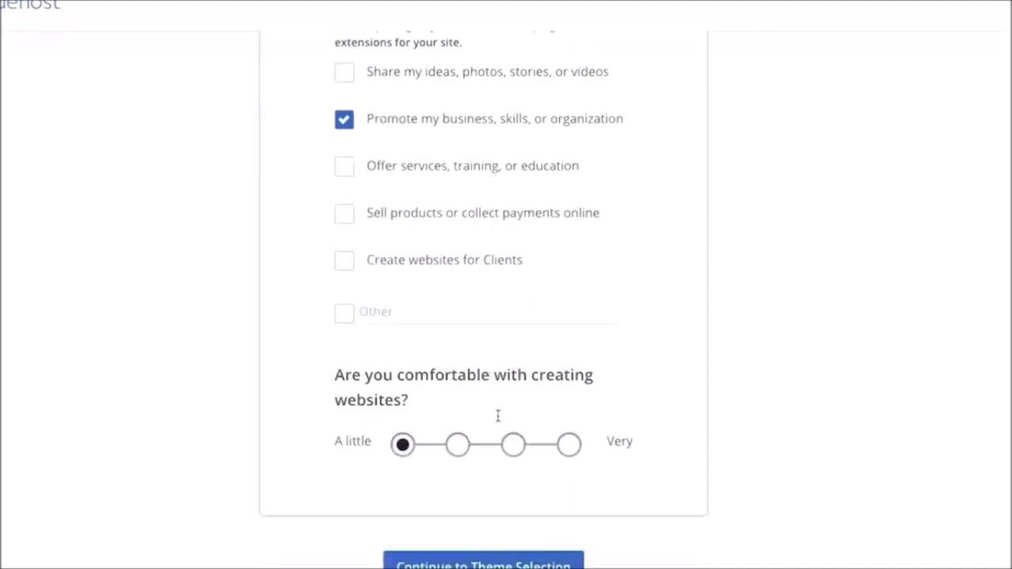
pyautogui.click(487, 564)
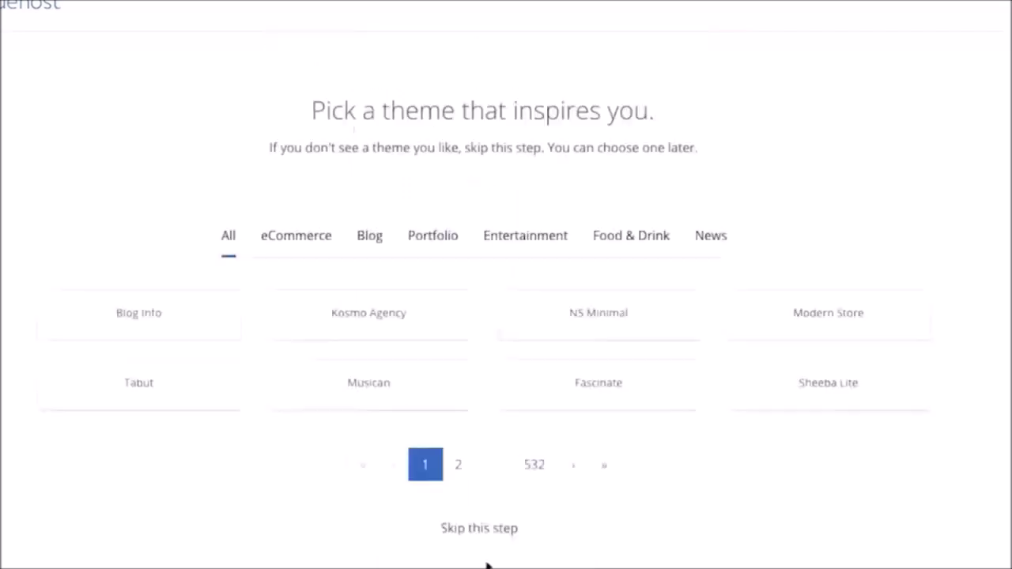
# Skip the theme selection without picking a theme and get started from the welcome message
pyautogui.scroll(-4, 1002, 198)
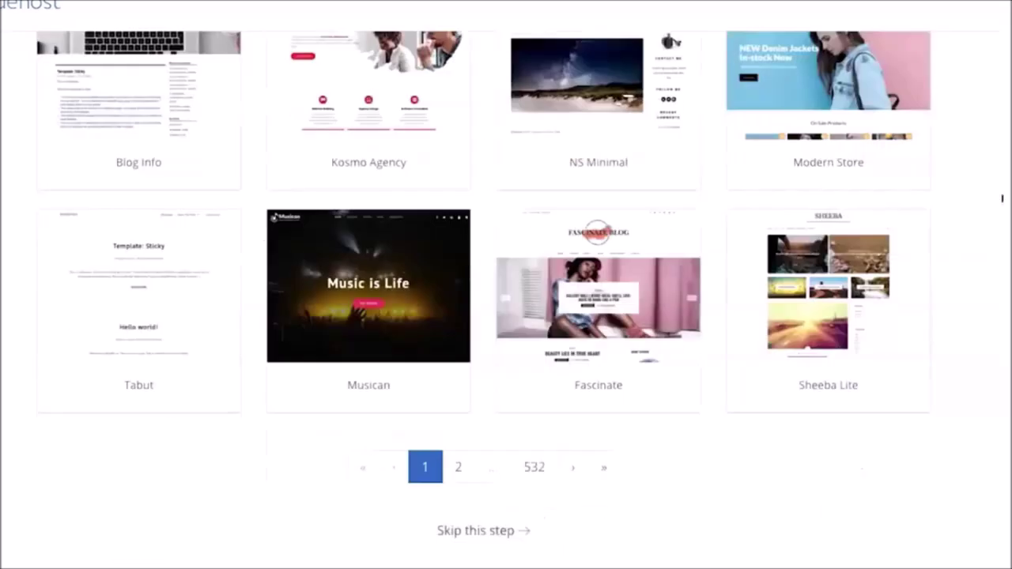
pyautogui.click(499, 536)
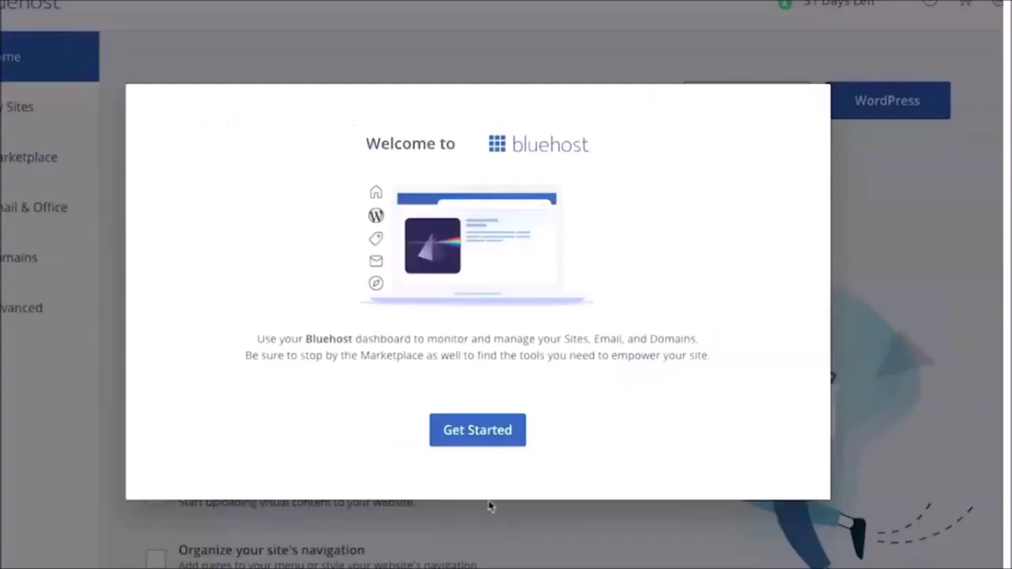
pyautogui.click(475, 440)
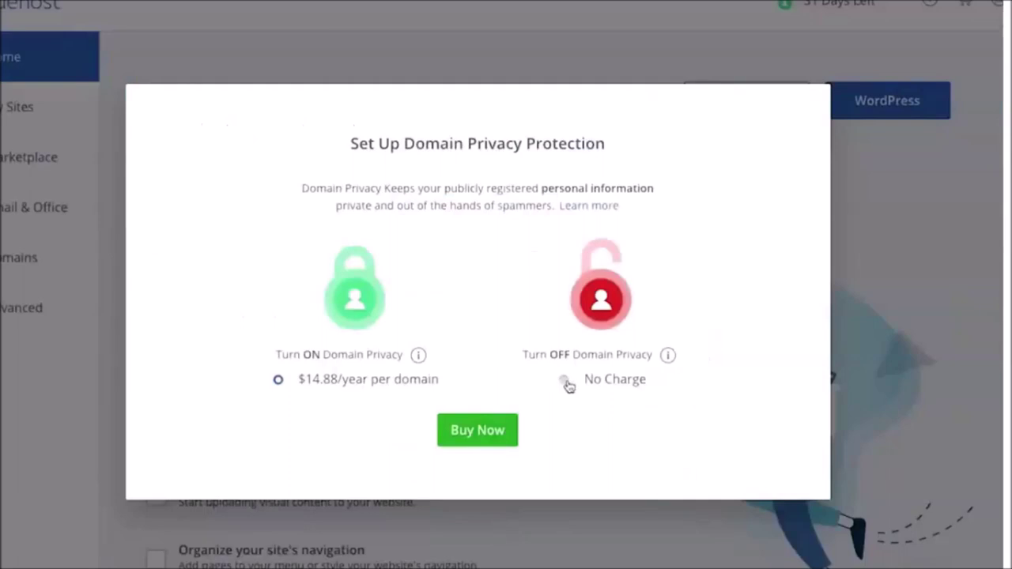
# Choose the No Charge option for domain privacy, decline the free trial and turn domain privacy off
pyautogui.click(566, 381)
pyautogui.click(495, 440)
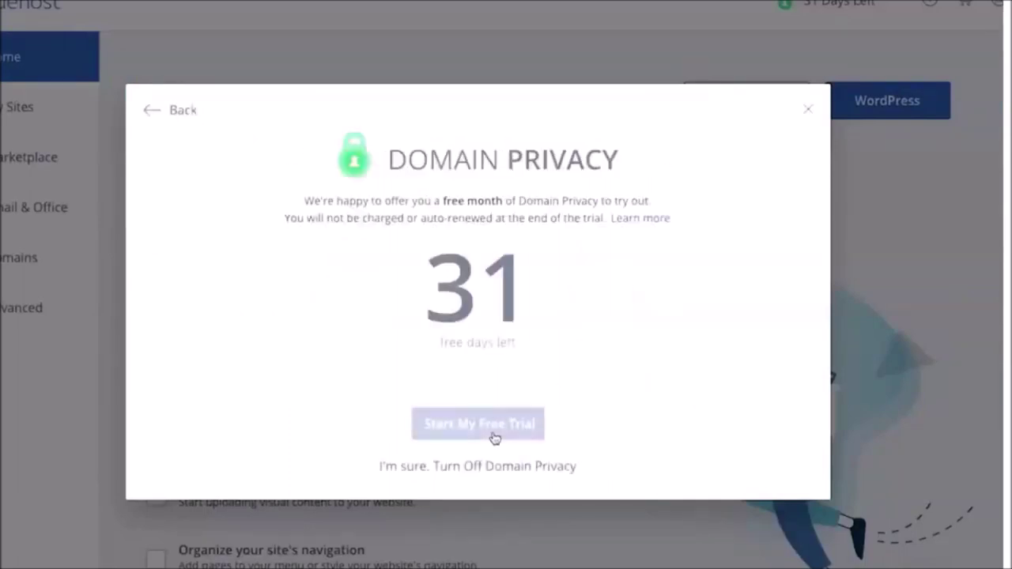
pyautogui.click(490, 467)
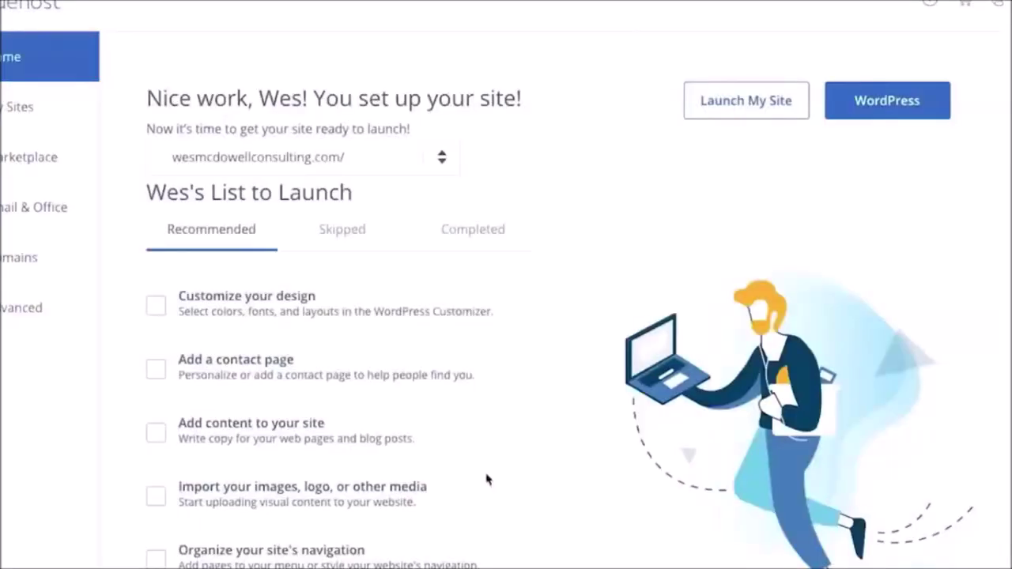
pyautogui.moveTo(494, 467)
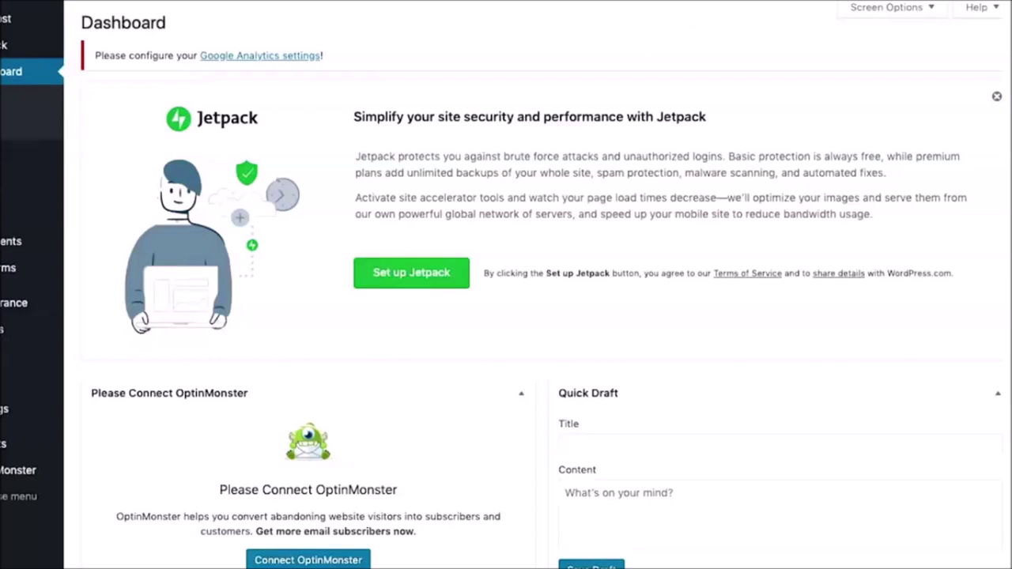
# Open the site's installed themes in the WordPress admin and start adding a new theme
pyautogui.moveTo(28, 164)
pyautogui.moveTo(15, 308)
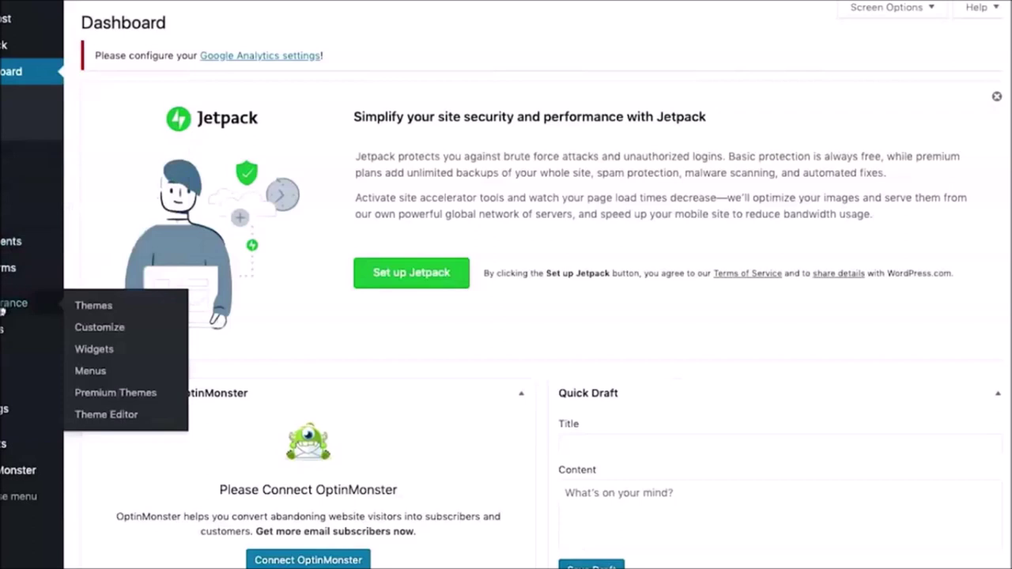
pyautogui.click(113, 308)
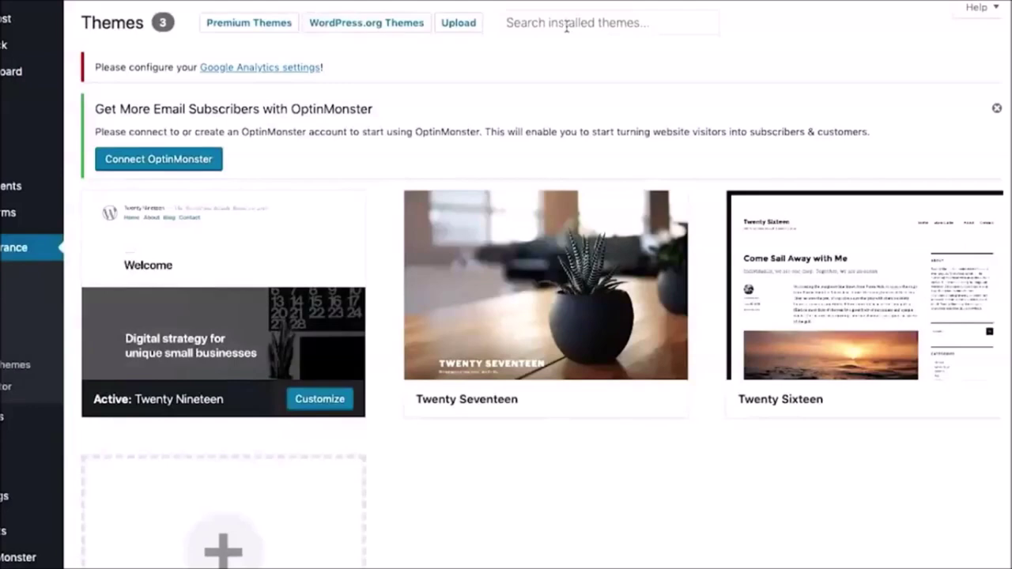
pyautogui.scroll(-2, 546, 79)
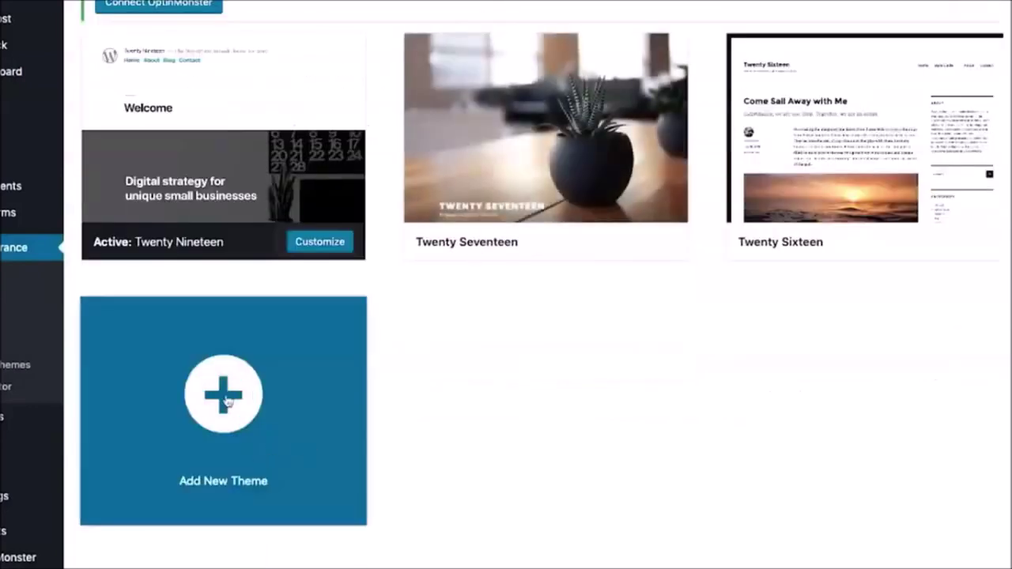
pyautogui.click(227, 402)
# Find the Astra theme by searching for "astra", and install and activate it
pyautogui.click(878, 212)
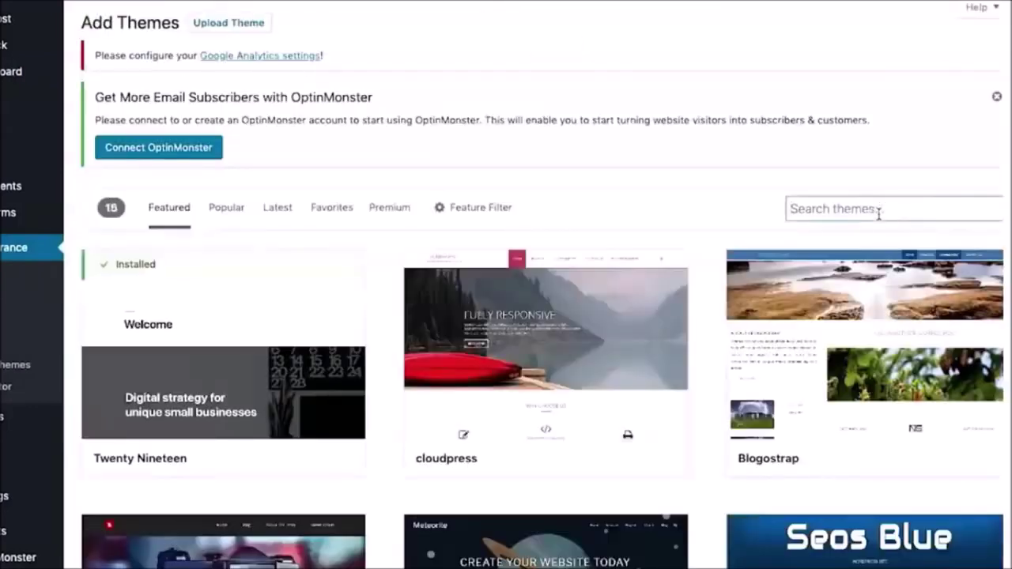
pyautogui.write('astra')
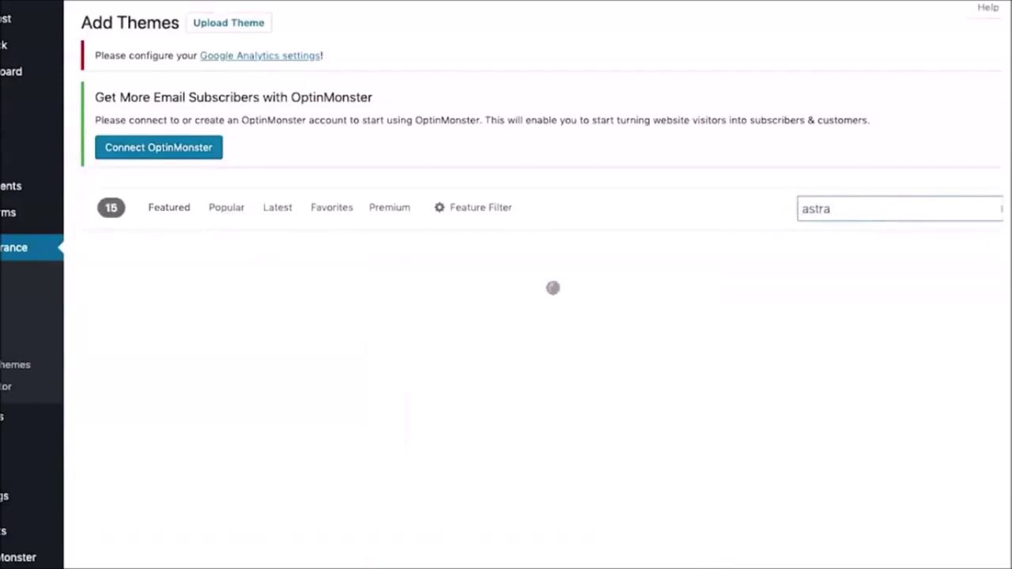
pyautogui.moveTo(266, 444)
pyautogui.click(273, 463)
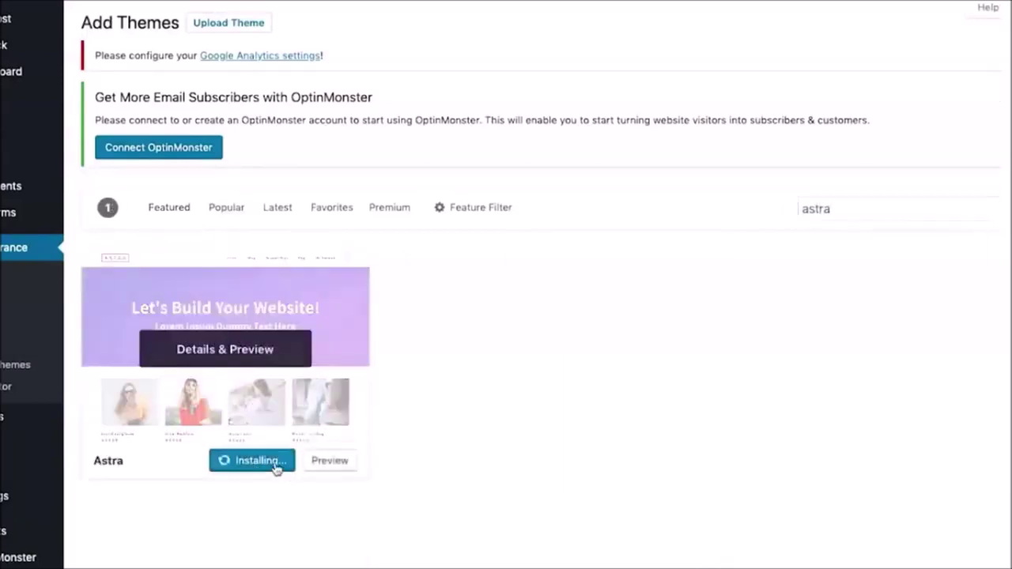
pyautogui.click(265, 464)
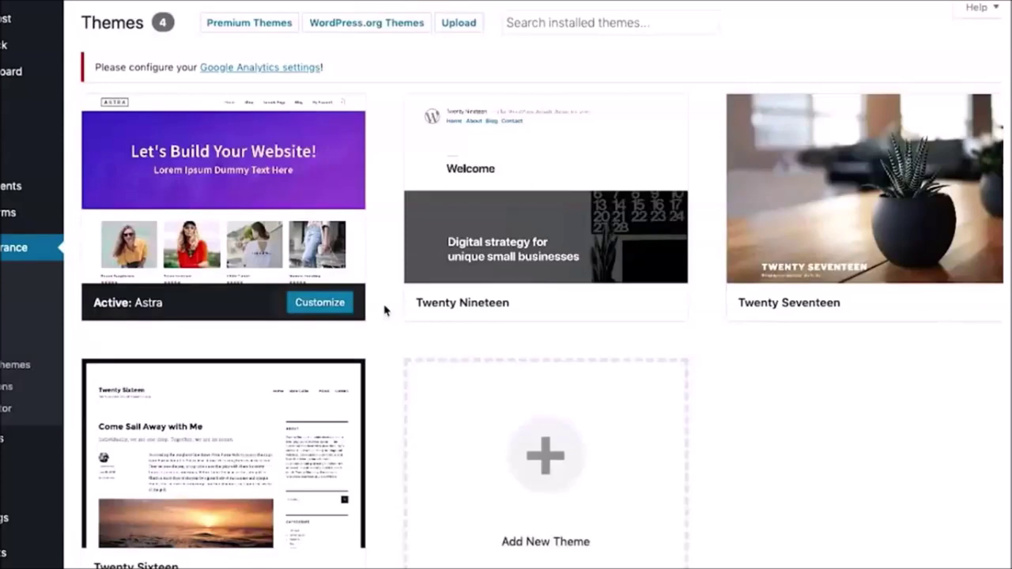
# Find the Elementor Page Builder plugin by searching new plugins for "elementor", and install and activate it
pyautogui.moveTo(5, 439)
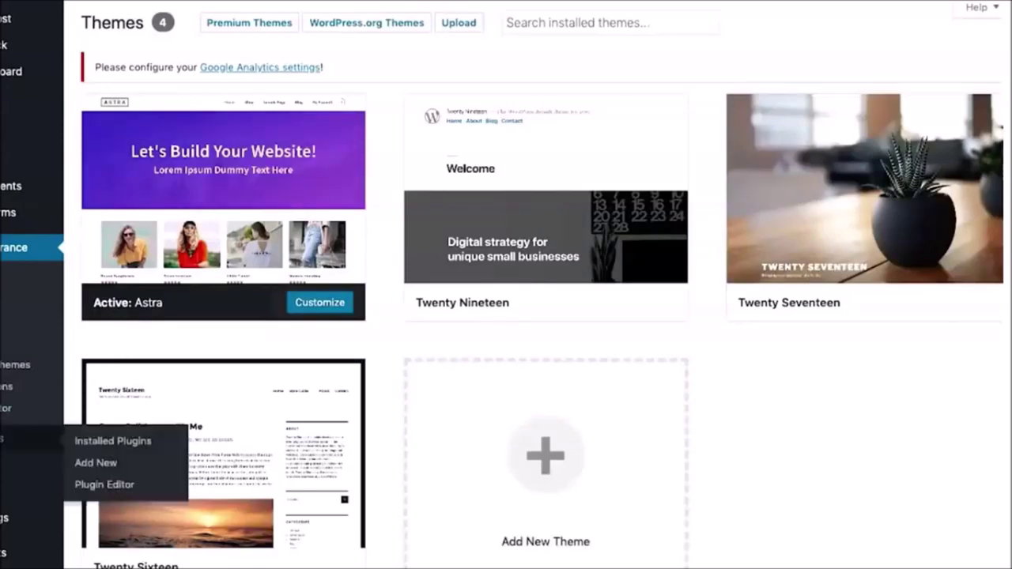
pyautogui.click(96, 462)
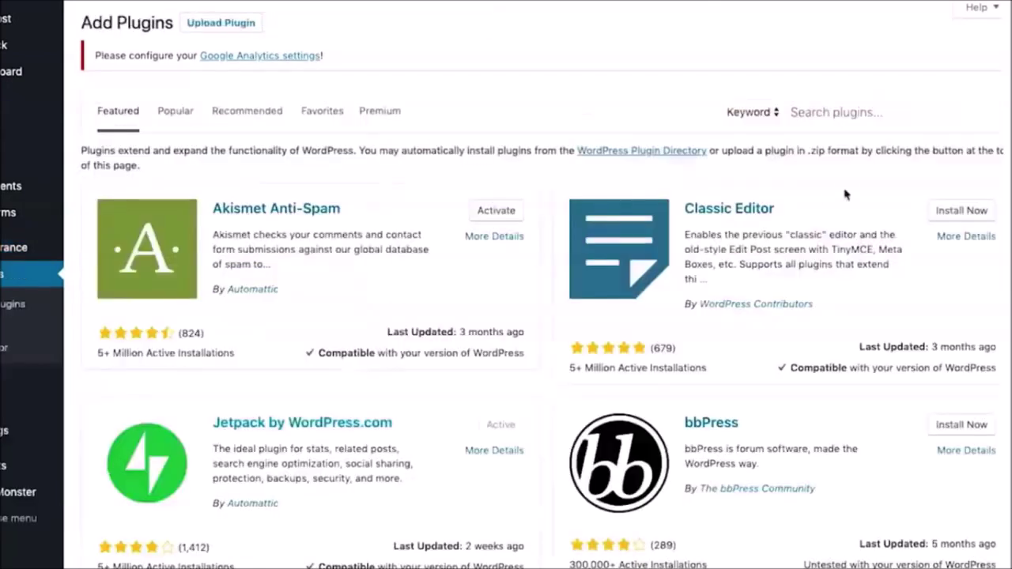
pyautogui.click(843, 111)
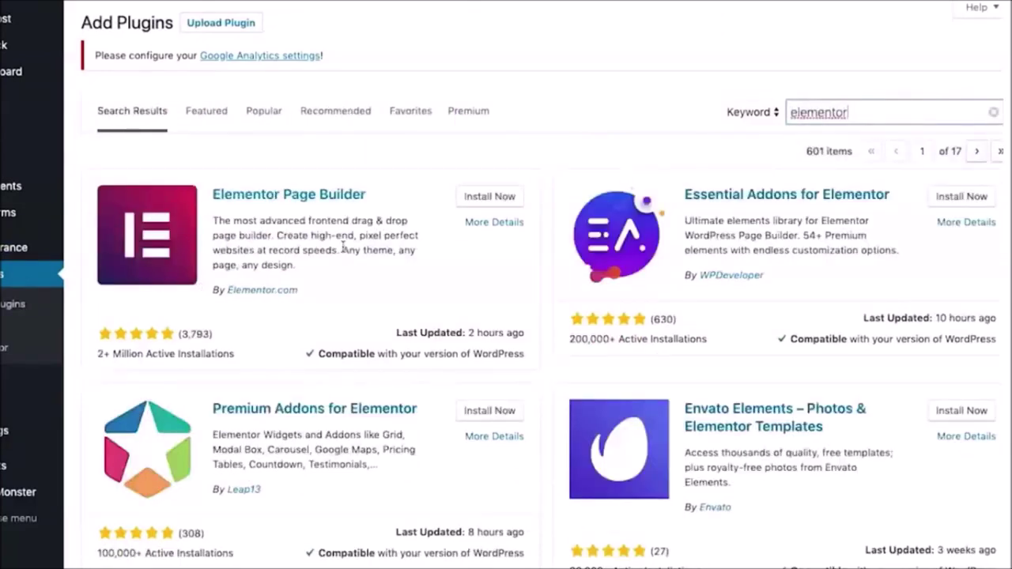
pyautogui.click(490, 198)
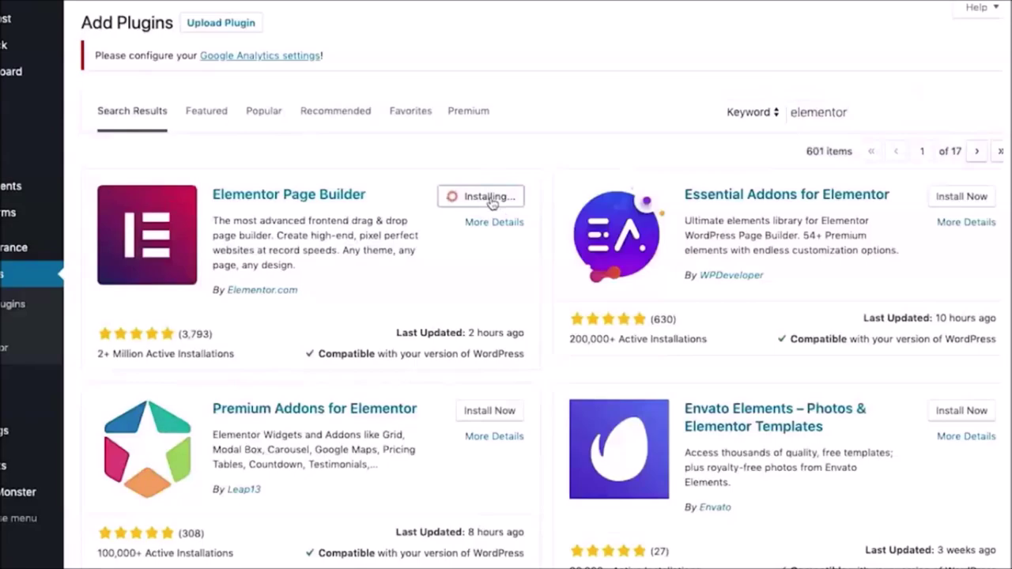
pyautogui.click(494, 200)
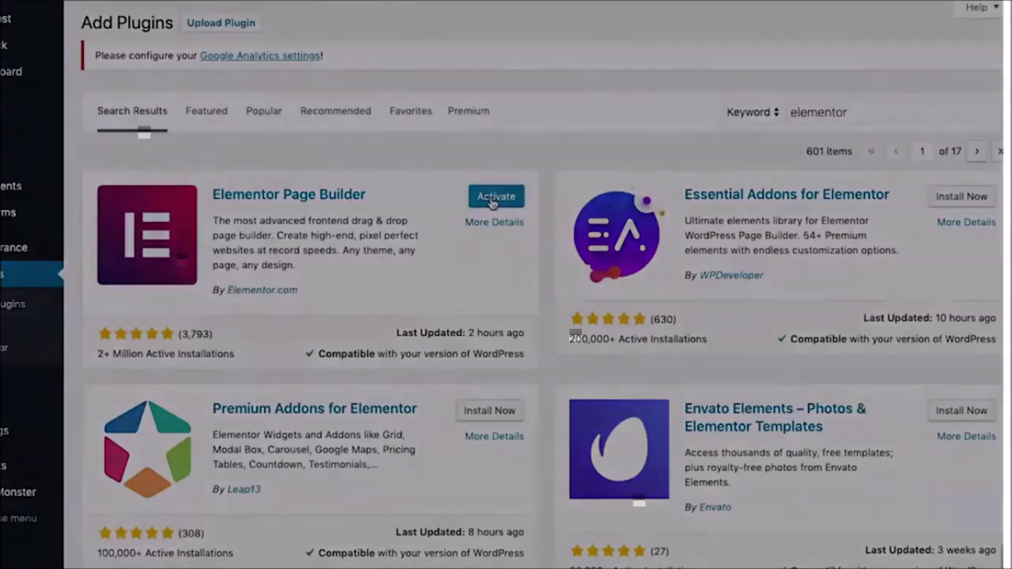